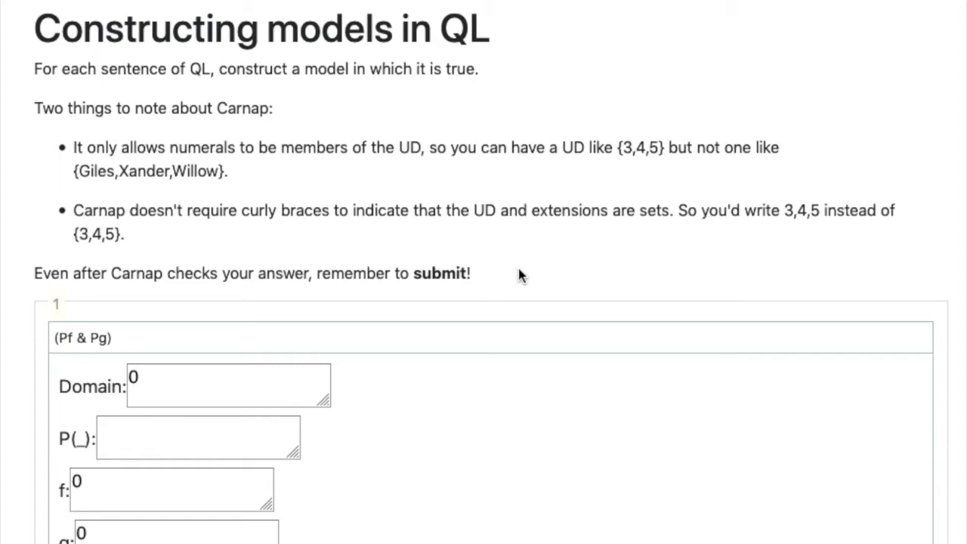
In exercise 1, (Pf & Pg), set the domain to 6 and the extension of P to 6
scroll(518, 274, "down", 1)
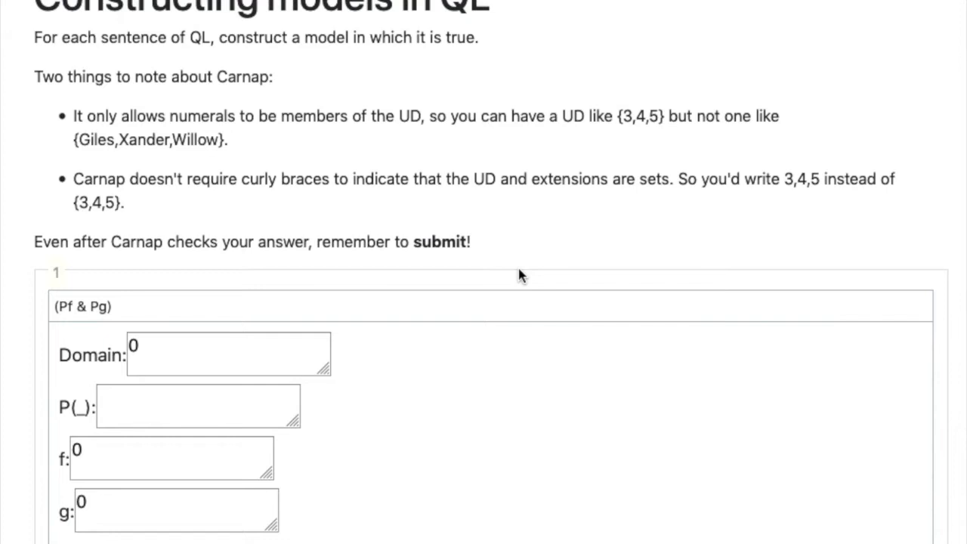
scroll(518, 274, "down", 5)
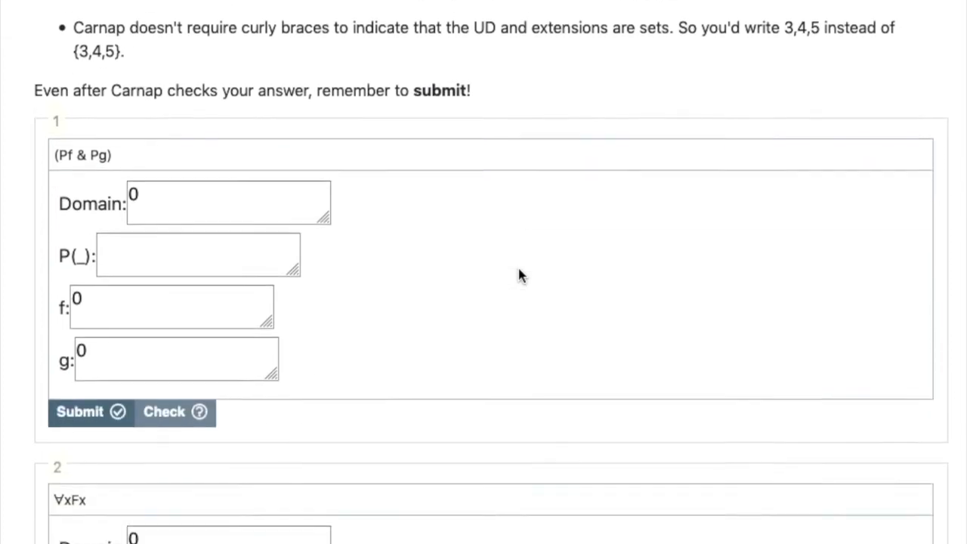
scroll(518, 276, "down", 2)
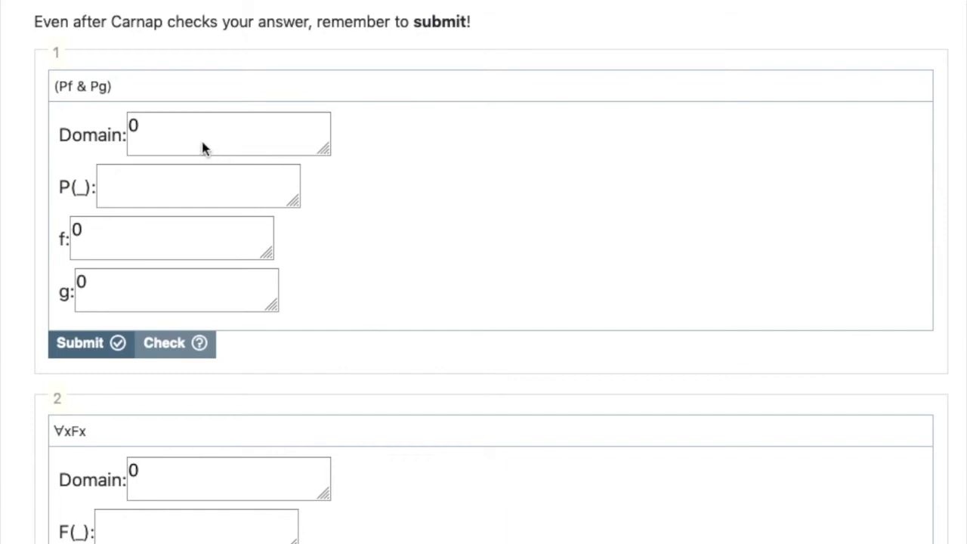
left_click_drag(151, 130, 96, 127)
type("6")
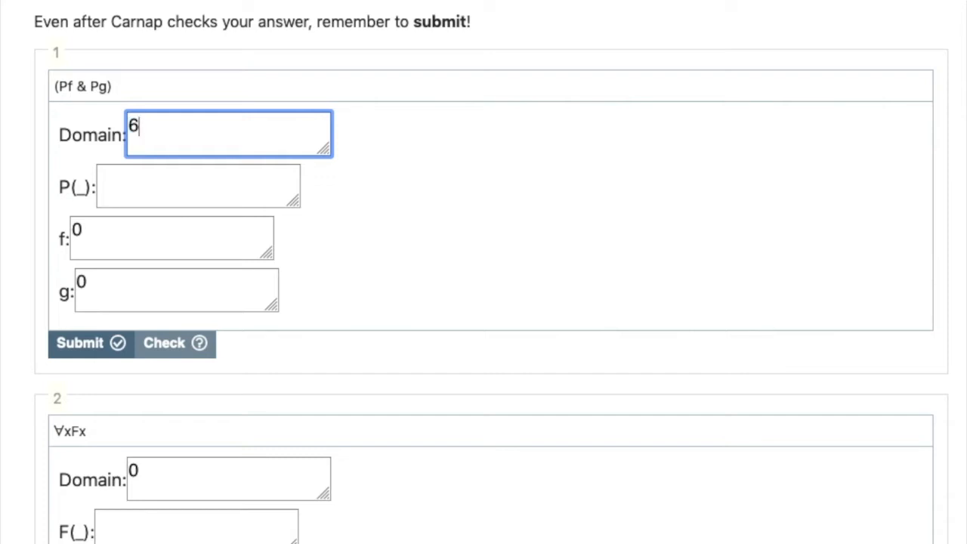
left_click(219, 198)
type("6")
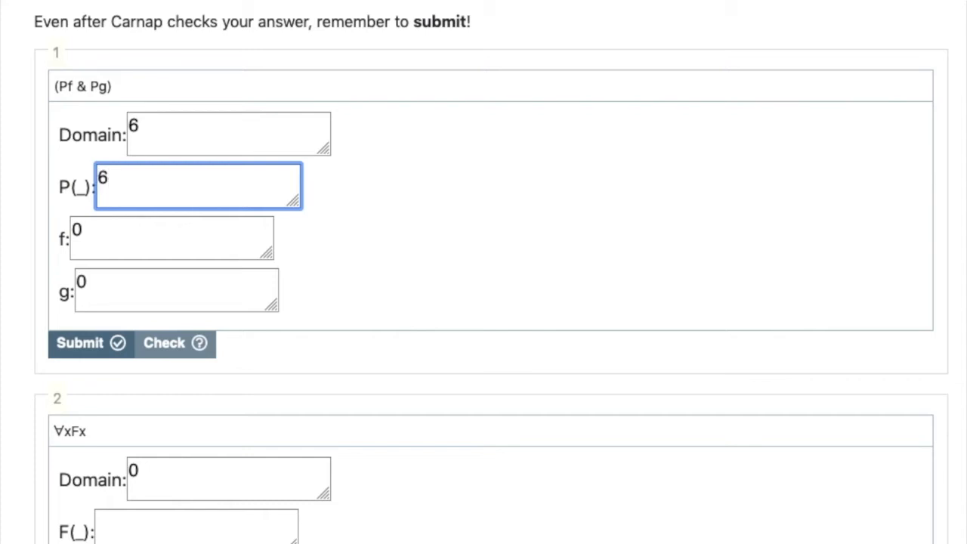
Assign 6 to both constants f and g in exercise 1 and check the model
left_click(190, 244)
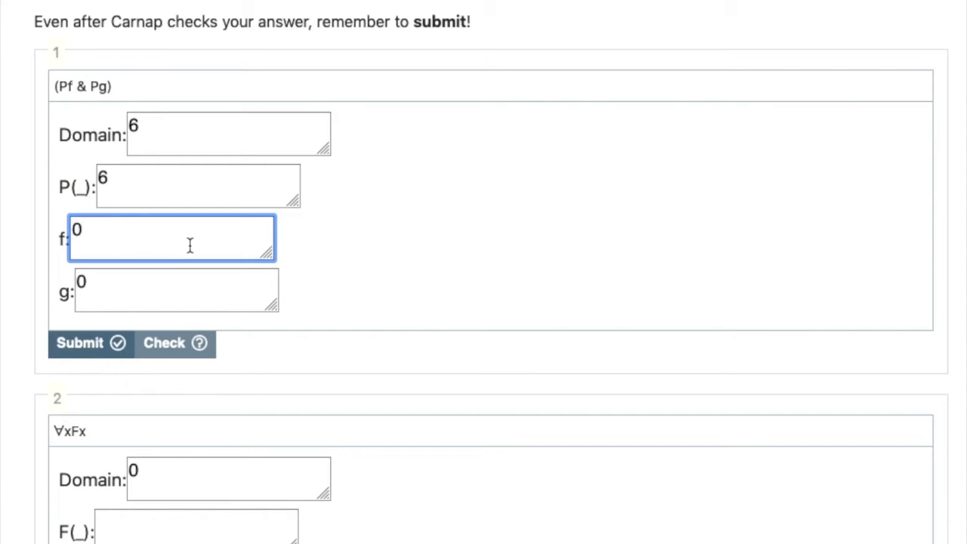
double_click(125, 233)
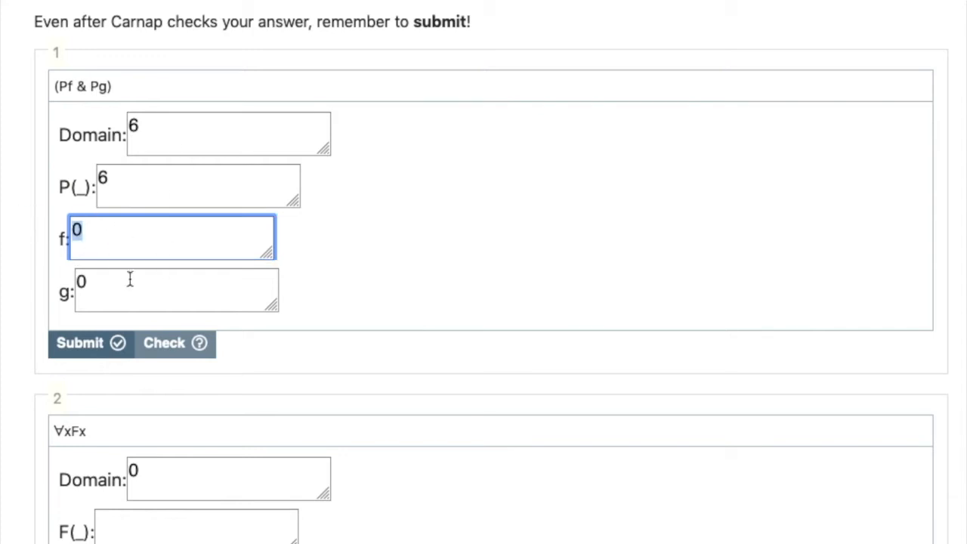
type("6")
key("Tab")
type("6")
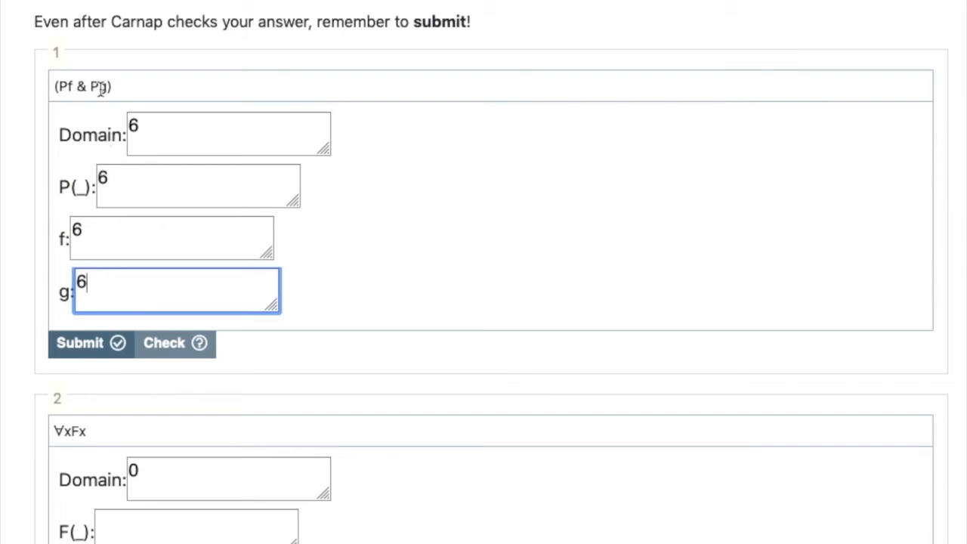
left_click(155, 346)
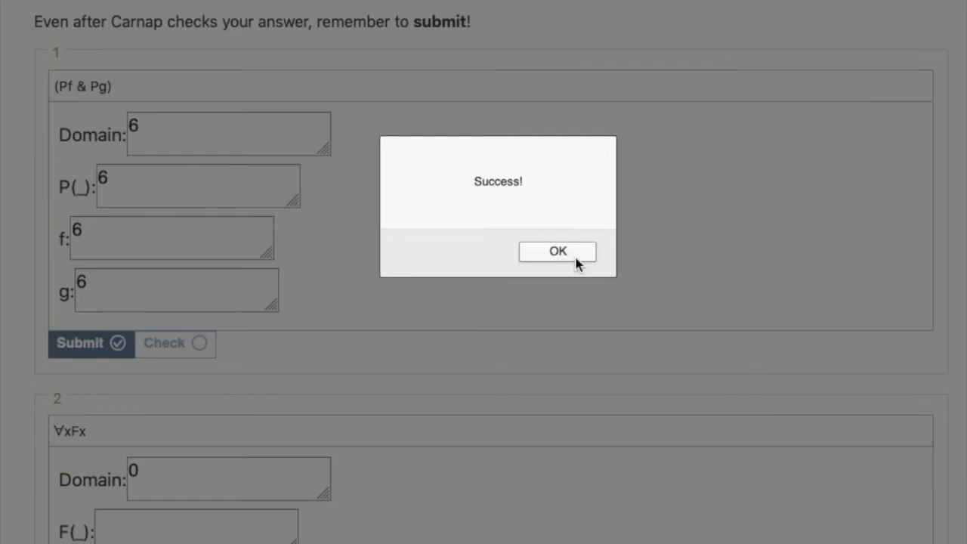
left_click(576, 261)
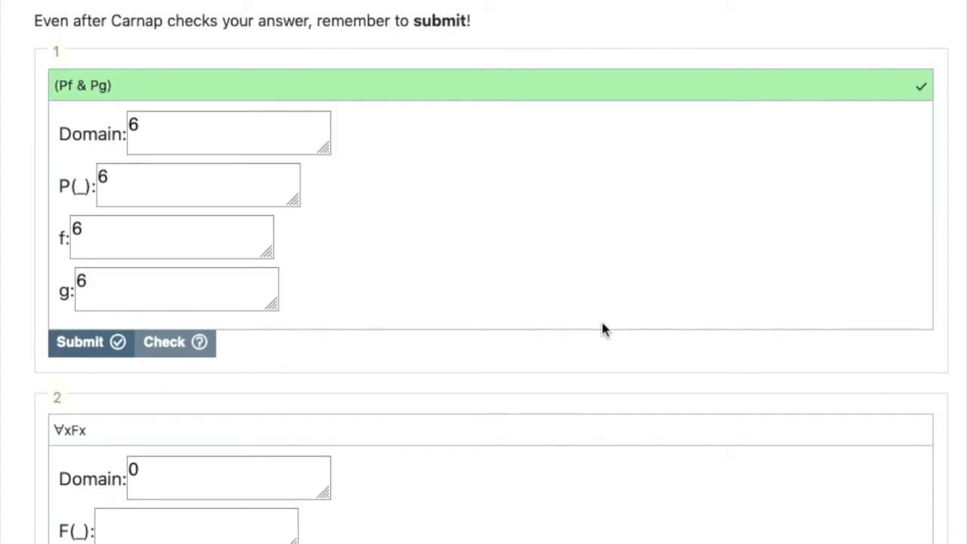
In exercise 2, ∀xFx, set the extension of F to 0 and check the model
scroll(602, 328, "down", 5)
scroll(603, 327, "down", 1)
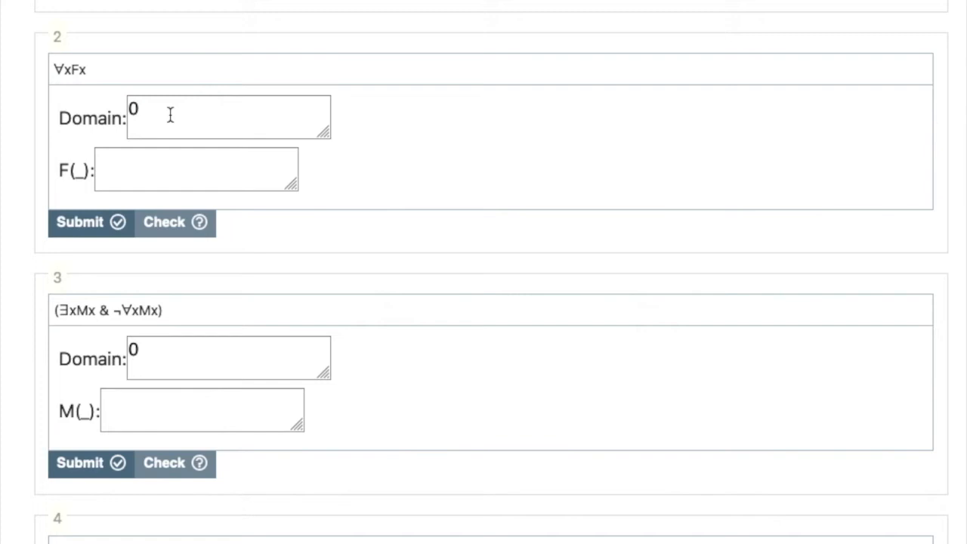
left_click(167, 164)
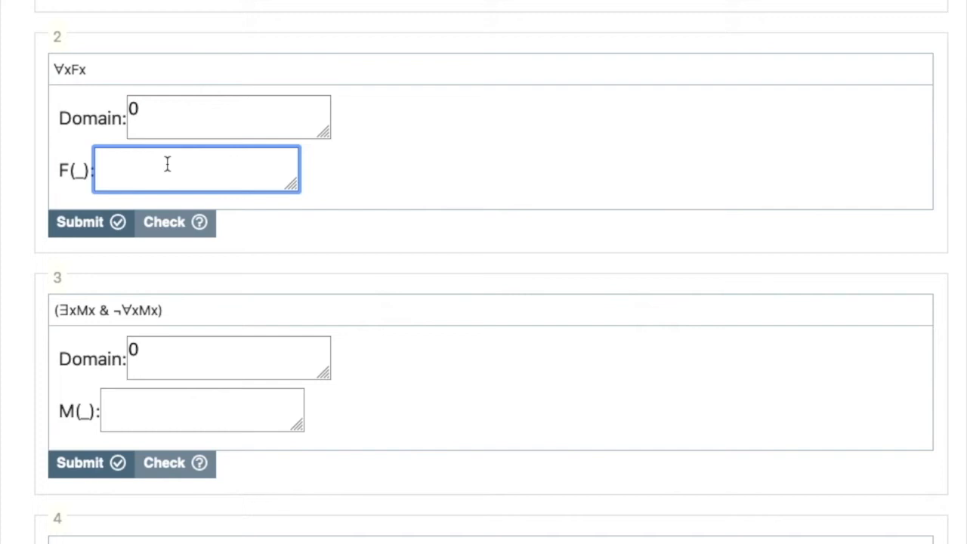
type("0")
left_click(182, 224)
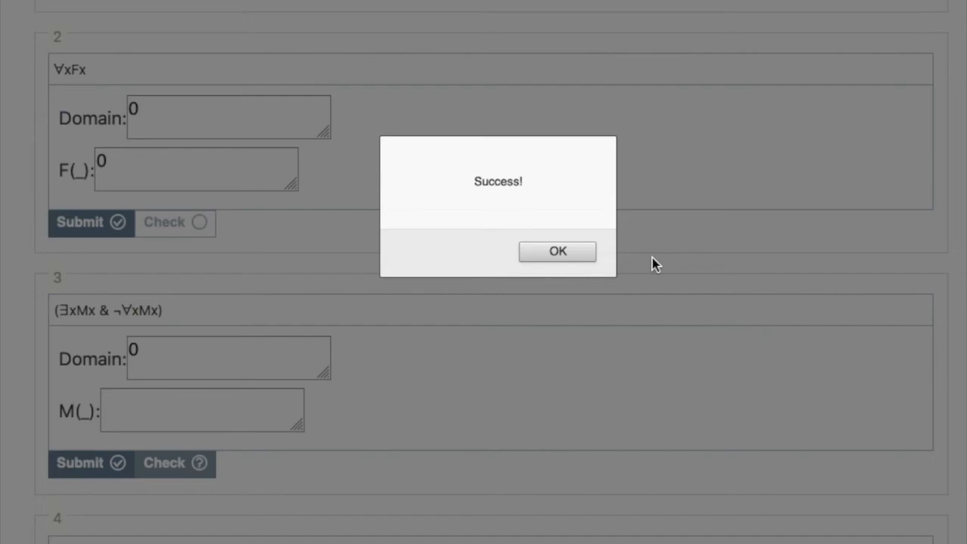
left_click(577, 257)
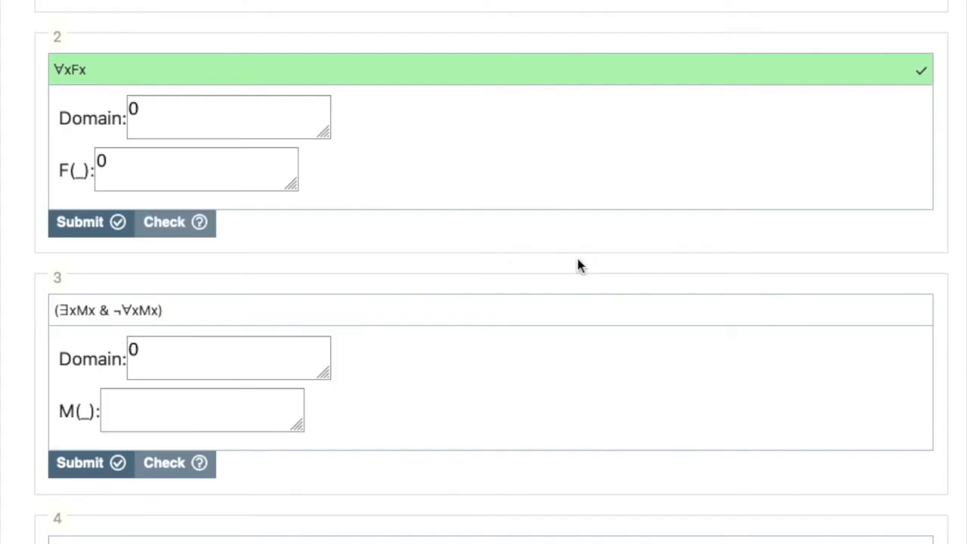
In exercise 3, (∃xMx & ¬∀xMx), set M's extension to 0 and the domain to 0,7, and check the model
scroll(578, 265, "down", 5)
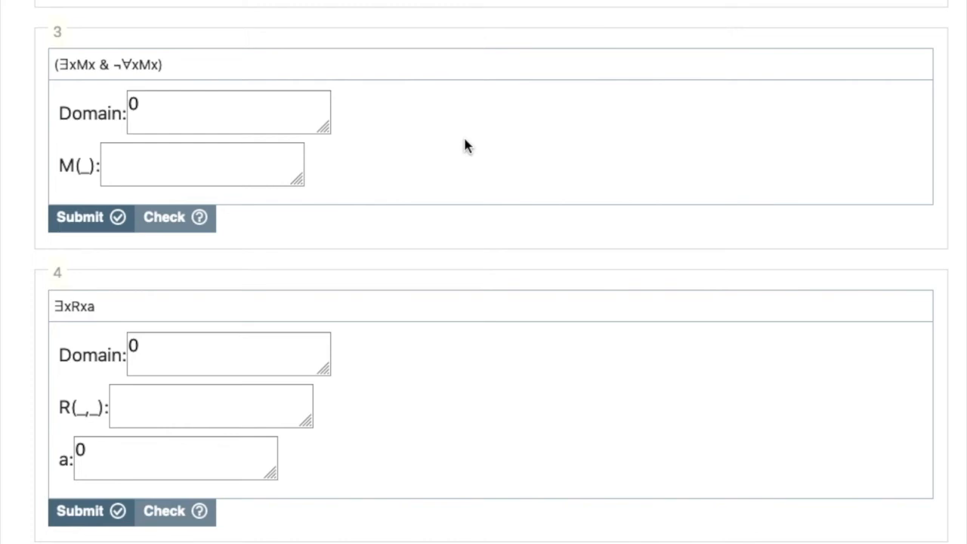
left_click(158, 106)
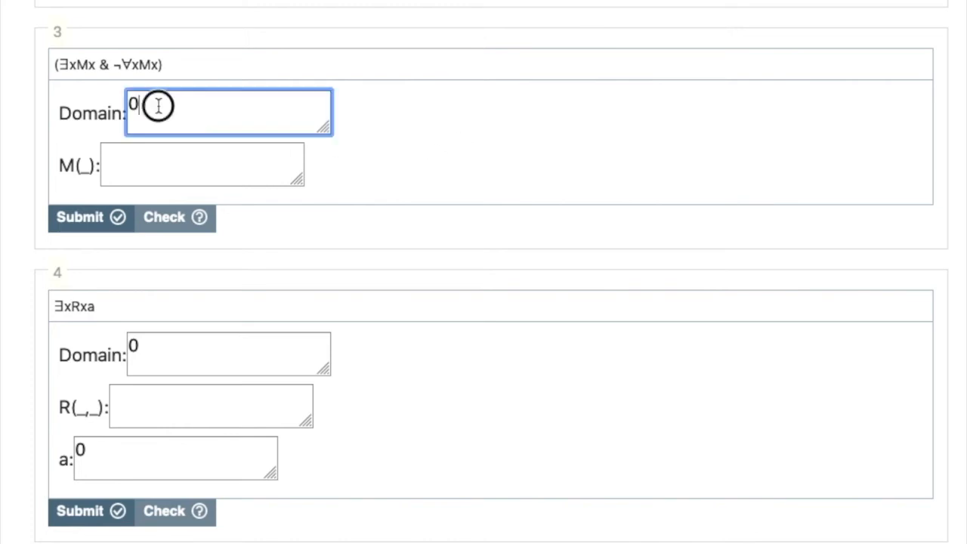
left_click(136, 154)
type("0")
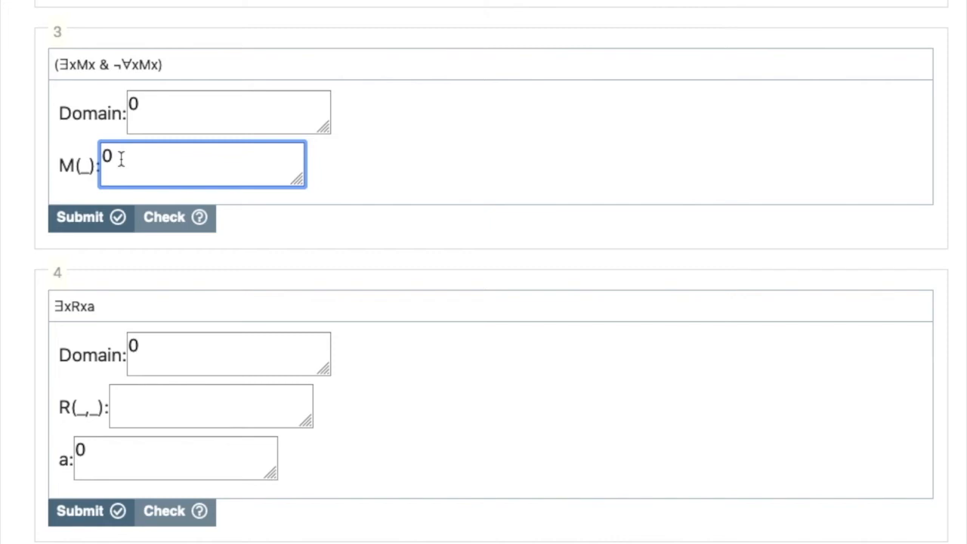
left_click(148, 113)
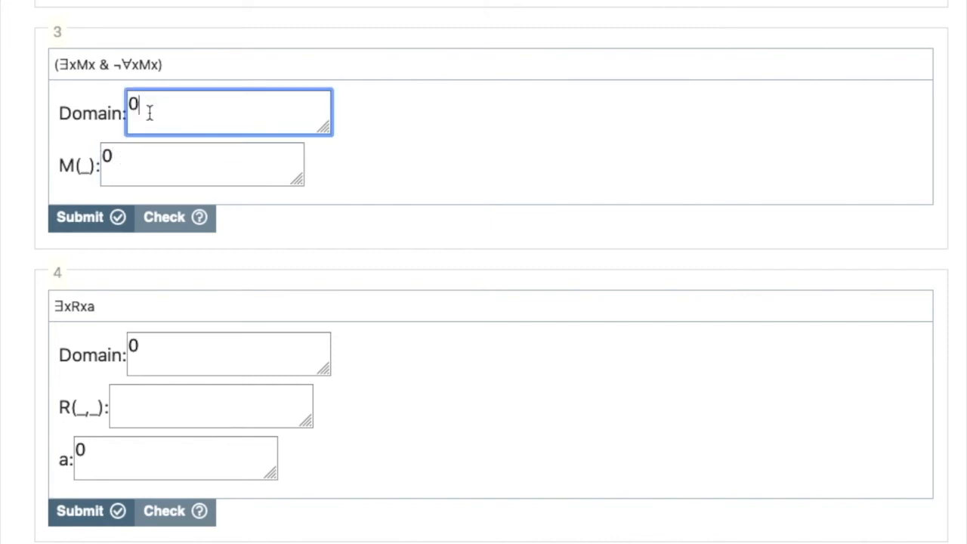
type(",7")
left_click(148, 222)
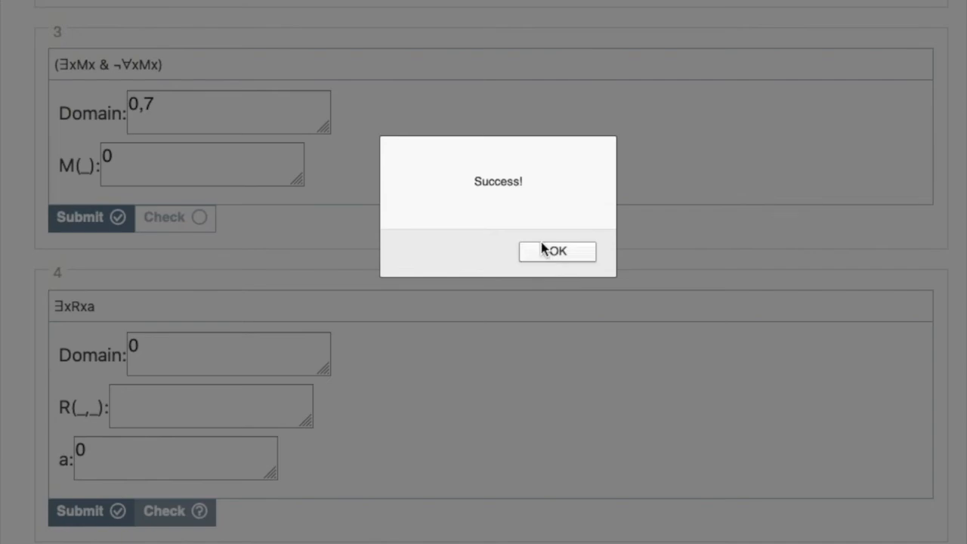
left_click(543, 251)
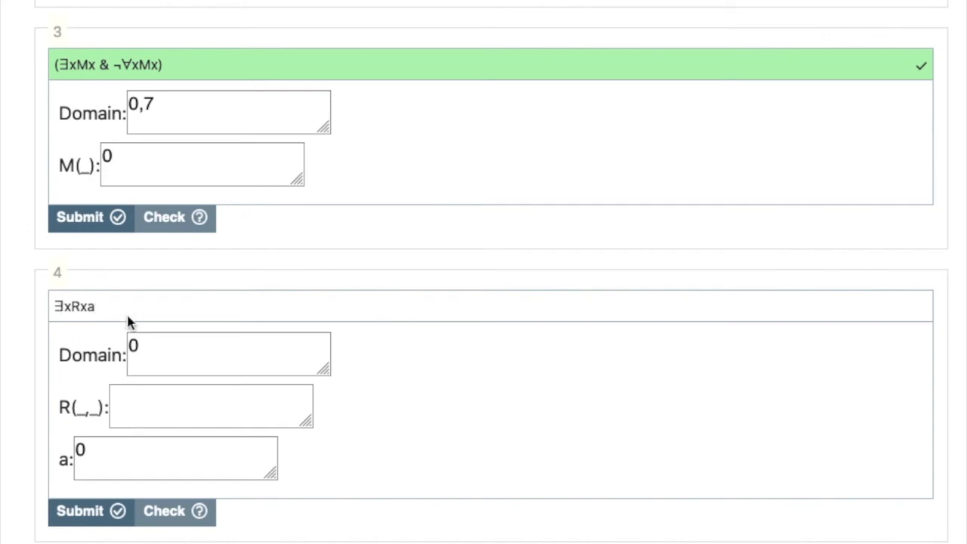
In exercise 4, ∃xRxa, set the domain to 4 and assign 4 to the constant a
left_click(216, 346)
double_click(203, 352)
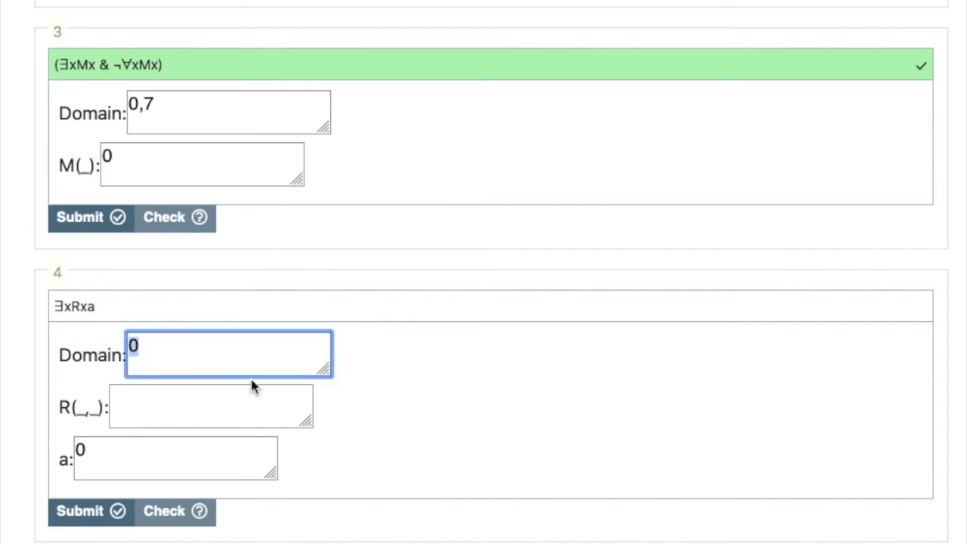
type("4")
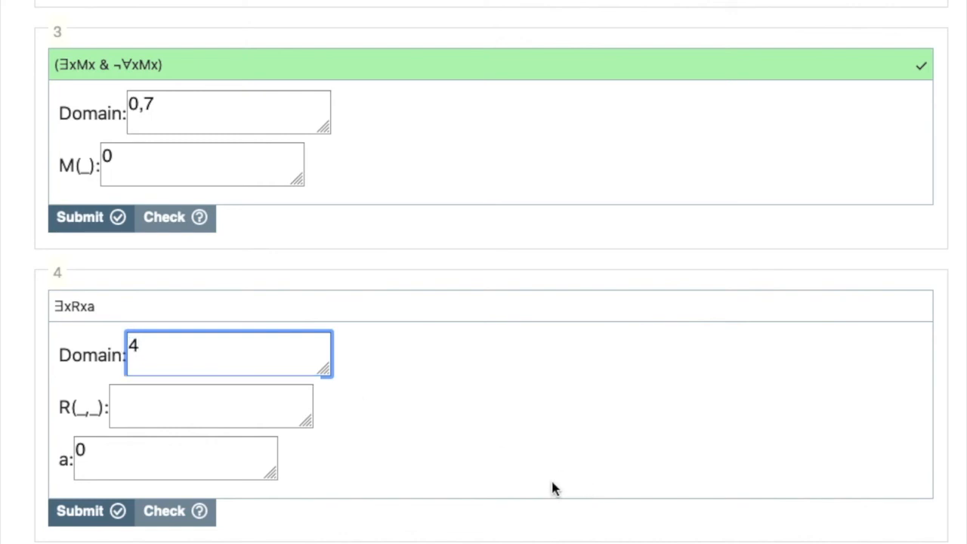
double_click(145, 460)
type("4")
Try the single value 4 as the extension of R in exercise 4 and check the model
left_click(225, 408)
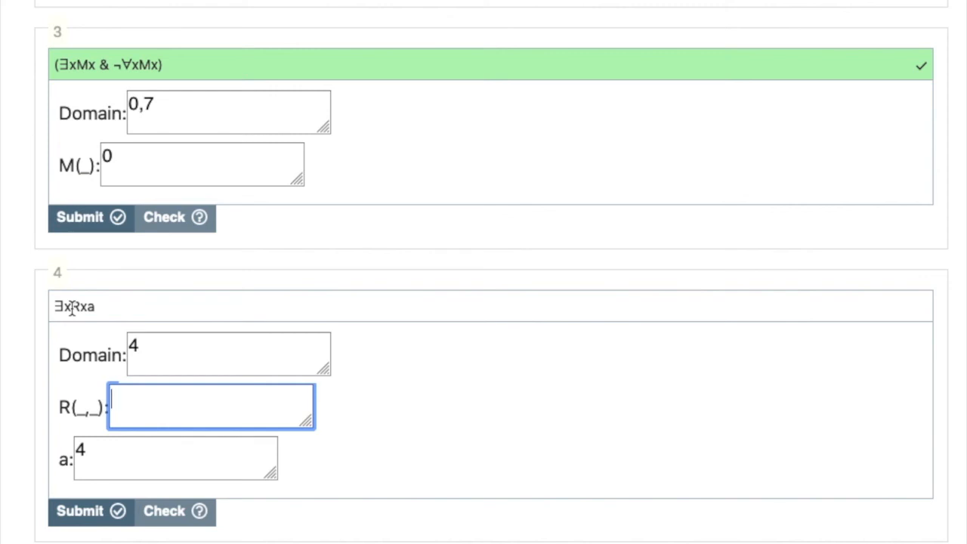
type("4")
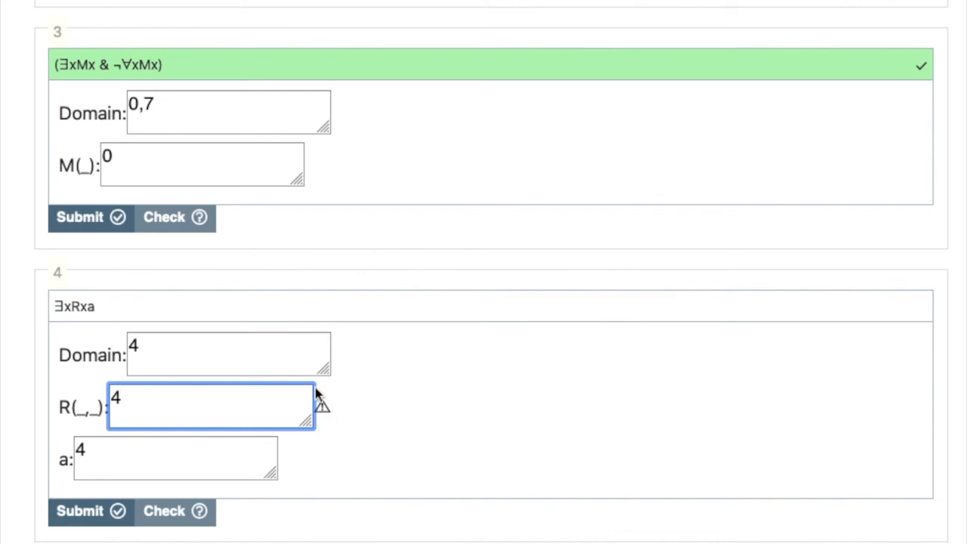
left_click(170, 513)
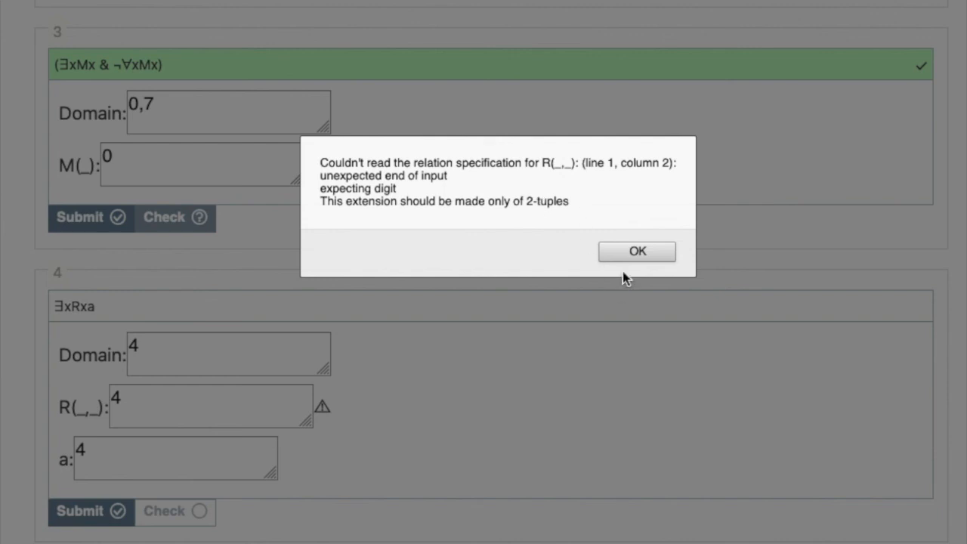
left_click(635, 252)
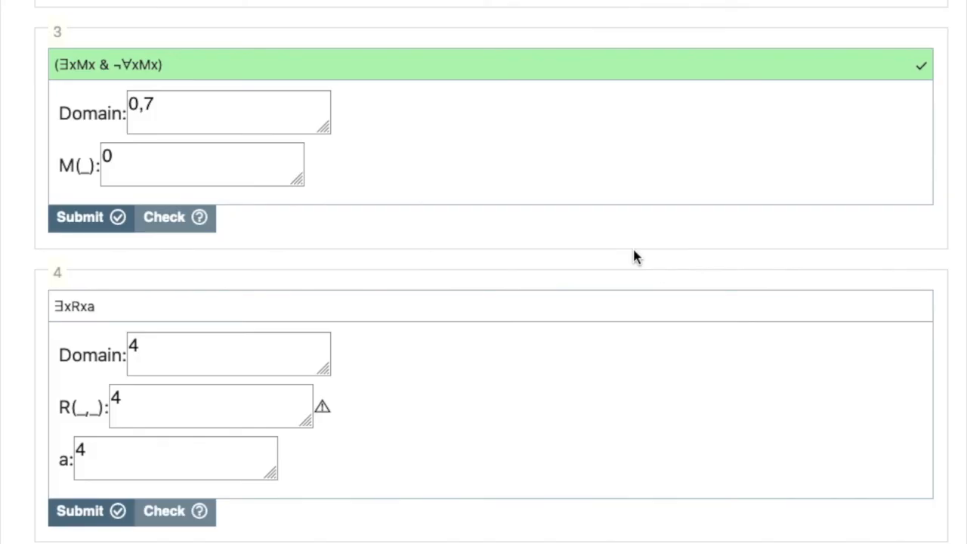
Set the extension of R in exercise 4 to the ordered pair <4,4> and check the model
left_click(185, 395)
left_click_drag(185, 395, 125, 355)
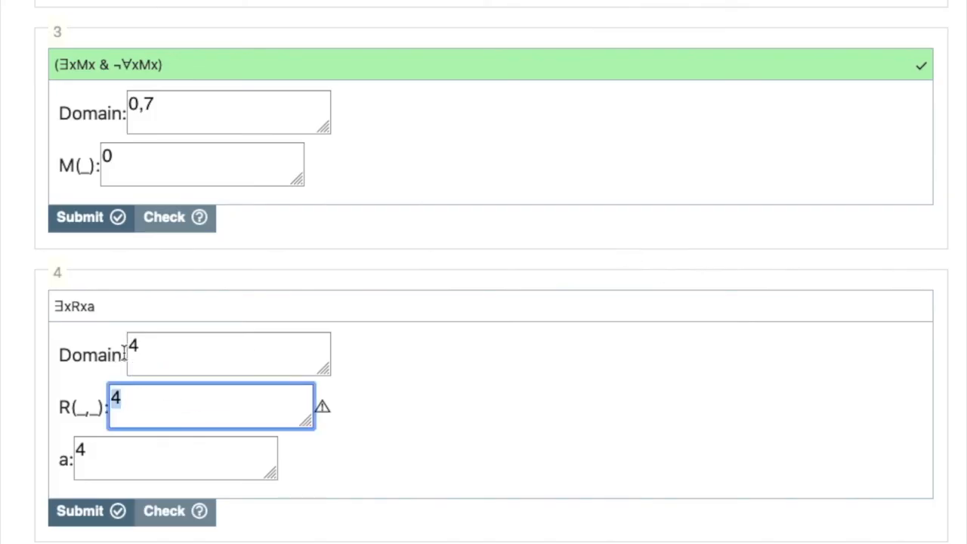
type("<4,4>")
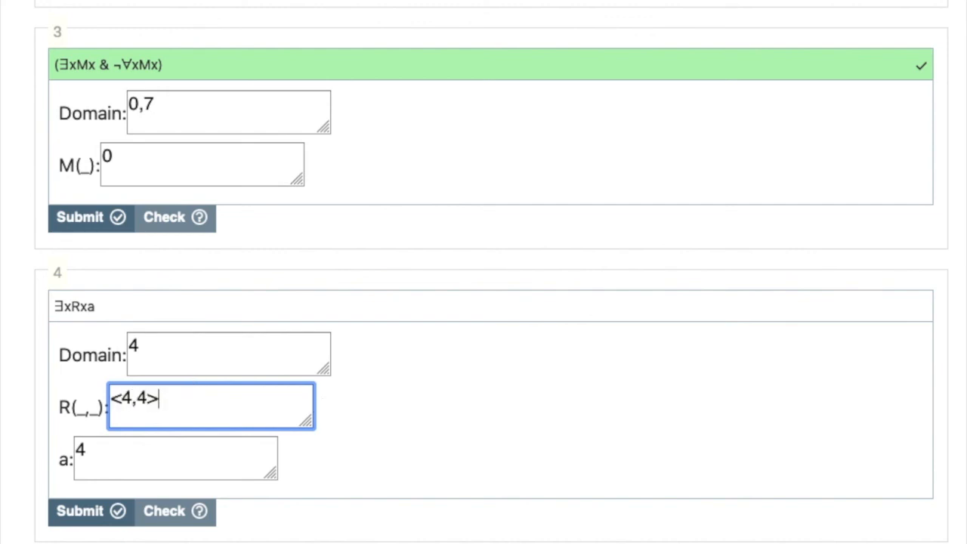
left_click(170, 514)
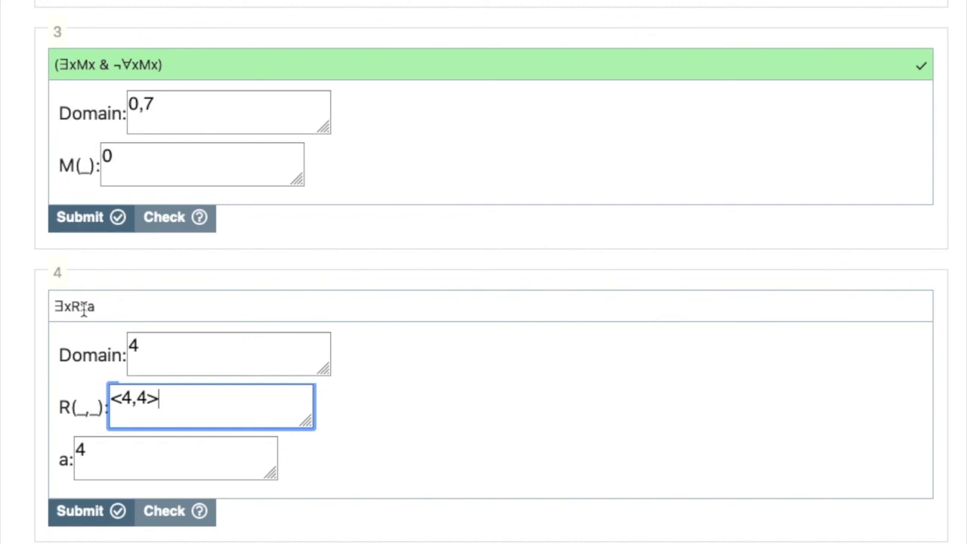
left_click(166, 519)
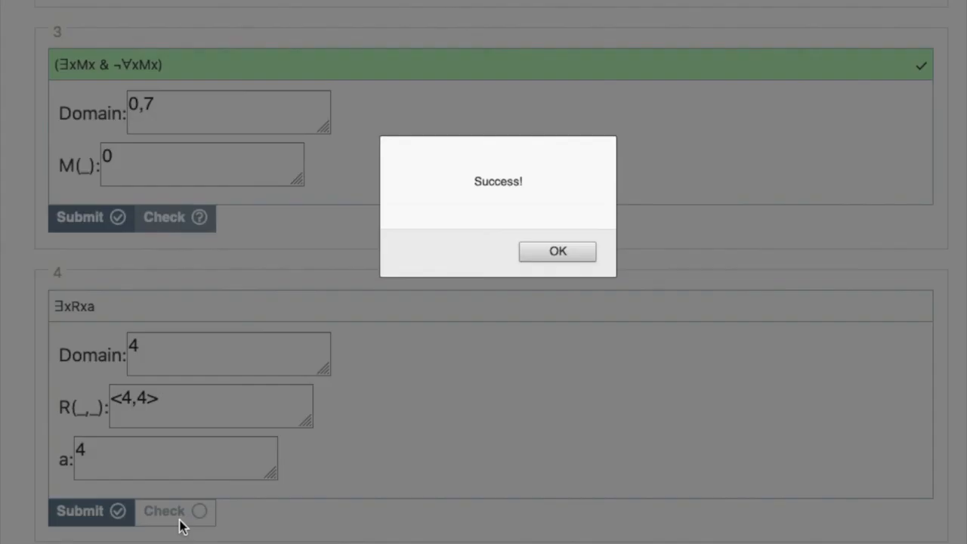
left_click(576, 254)
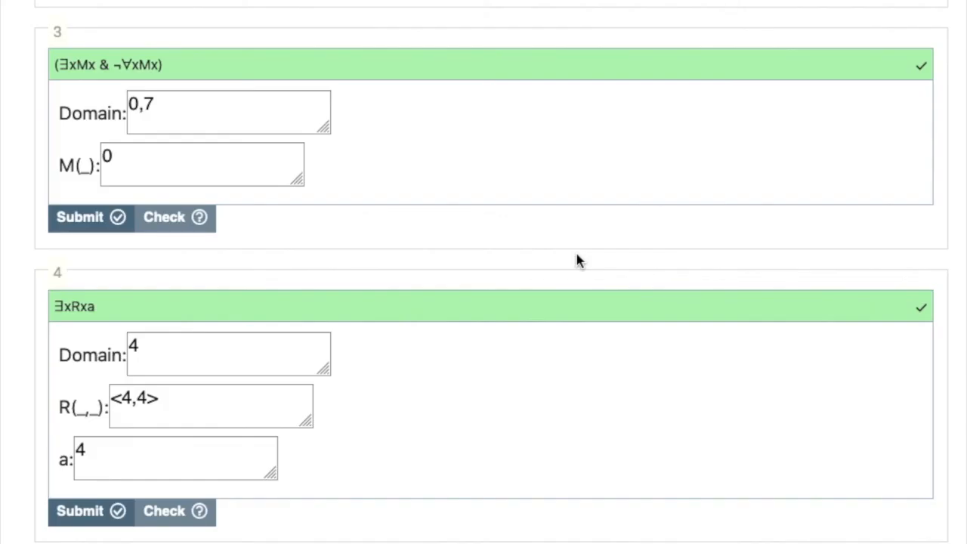